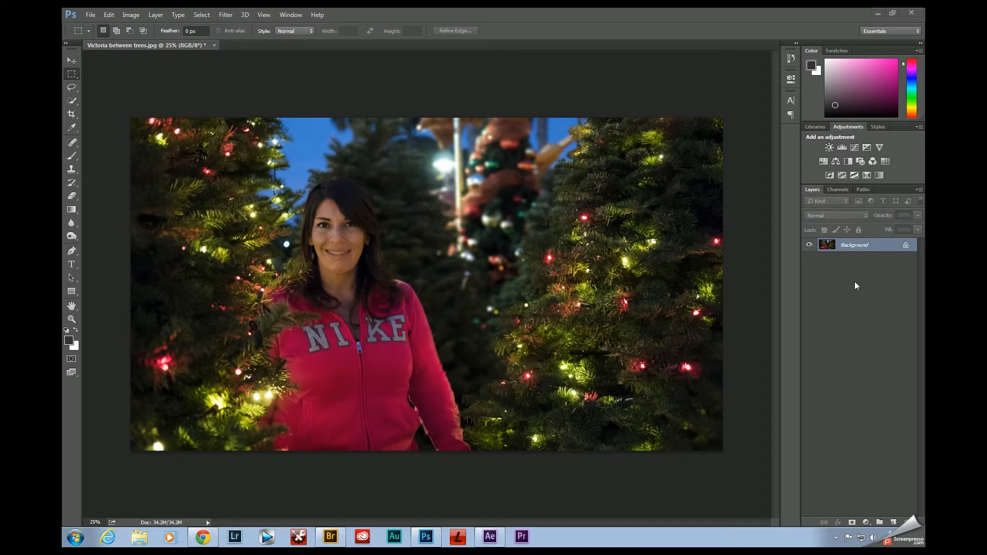
# Step: Duplicate the Background layer and render a 105mm Prime lens flare at 100% brightness over the bright lamp behind the woman
pyautogui.hotkey('ctrl', 'j')
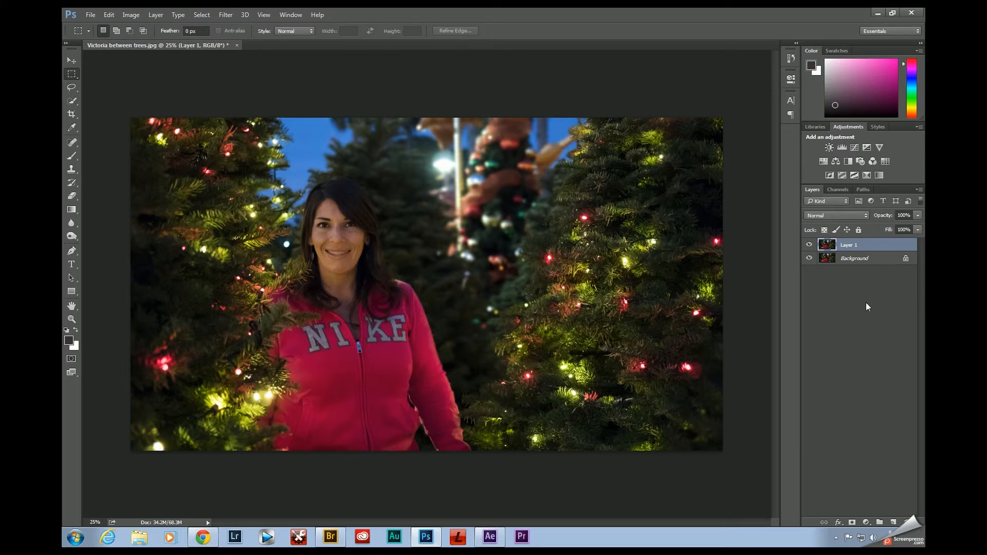
pyautogui.click(225, 14)
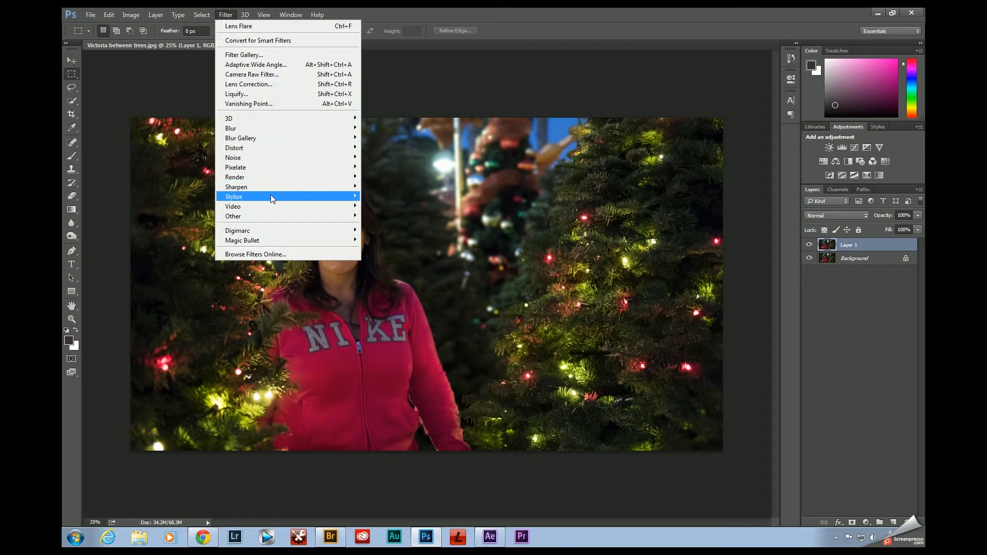
pyautogui.moveTo(283, 177)
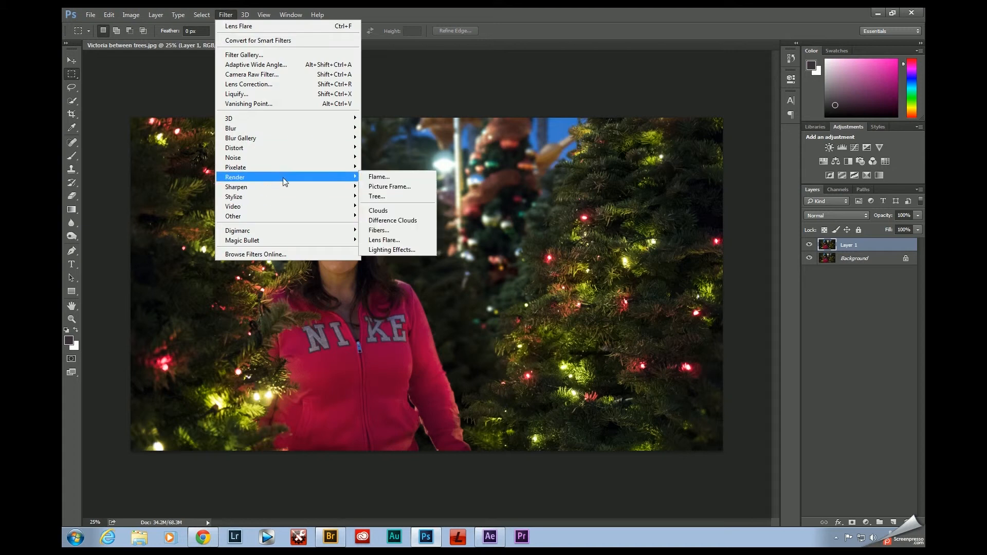
pyautogui.click(384, 241)
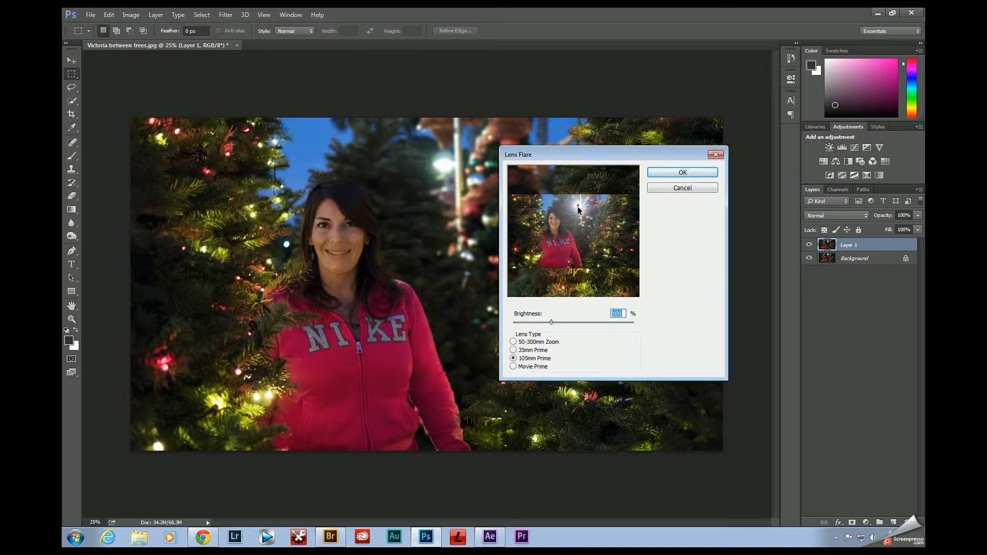
pyautogui.moveTo(578, 206)
pyautogui.mouseDown()
pyautogui.moveTo(573, 225)
pyautogui.moveTo(561, 227)
pyautogui.moveTo(576, 226)
pyautogui.moveTo(576, 205)
pyautogui.mouseUp()
pyautogui.click(673, 172)
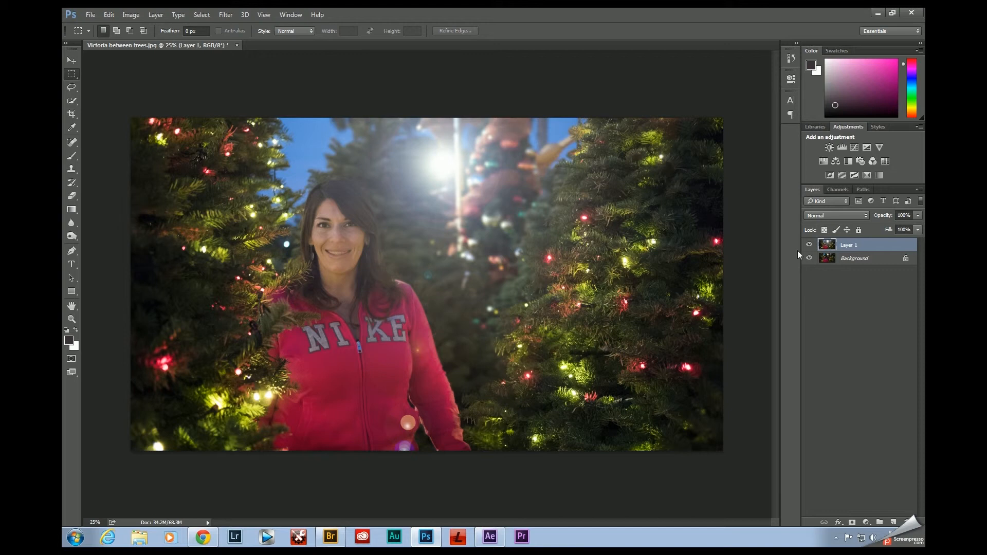
# Step: Try shifting the flared photo copy slightly up and left with the Move tool, and delete that layer
pyautogui.moveTo(884, 217)
pyautogui.mouseDown()
pyautogui.moveTo(854, 222)
pyautogui.moveTo(885, 220)
pyautogui.mouseUp()
pyautogui.press('v')
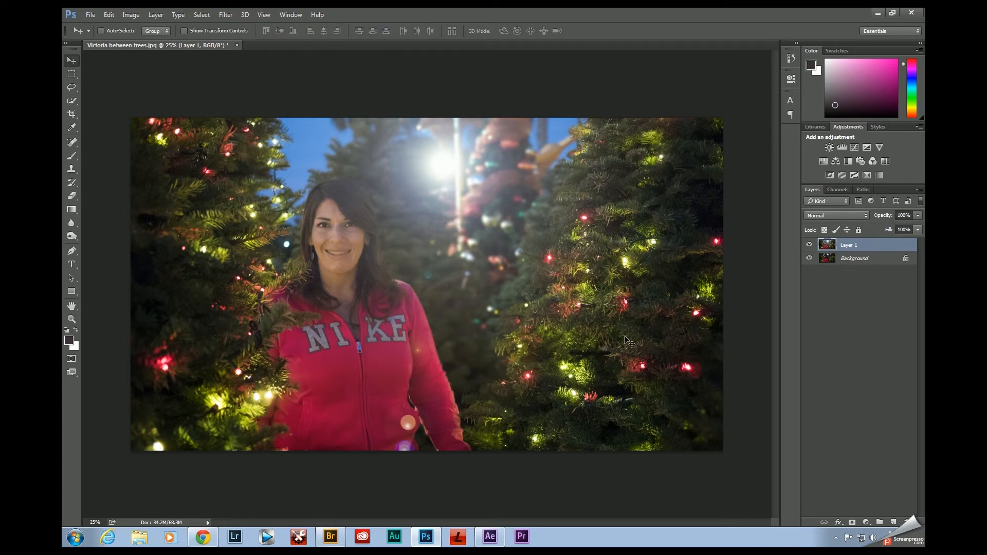
pyautogui.moveTo(603, 244)
pyautogui.mouseDown()
pyautogui.moveTo(553, 236)
pyautogui.moveTo(563, 303)
pyautogui.moveTo(572, 252)
pyautogui.moveTo(598, 288)
pyautogui.moveTo(611, 264)
pyautogui.moveTo(594, 235)
pyautogui.mouseUp()
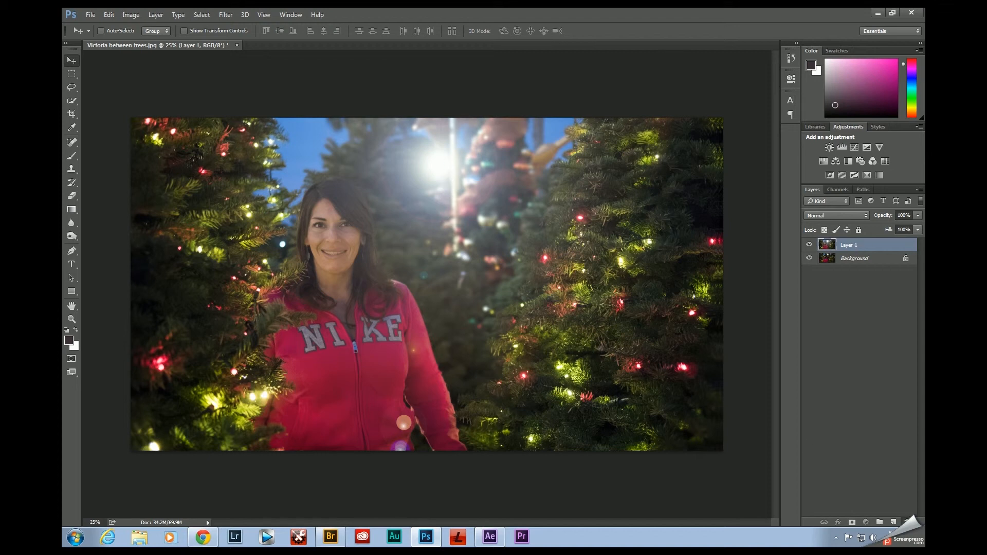
pyautogui.moveTo(853, 245); pyautogui.dragTo(906, 522)
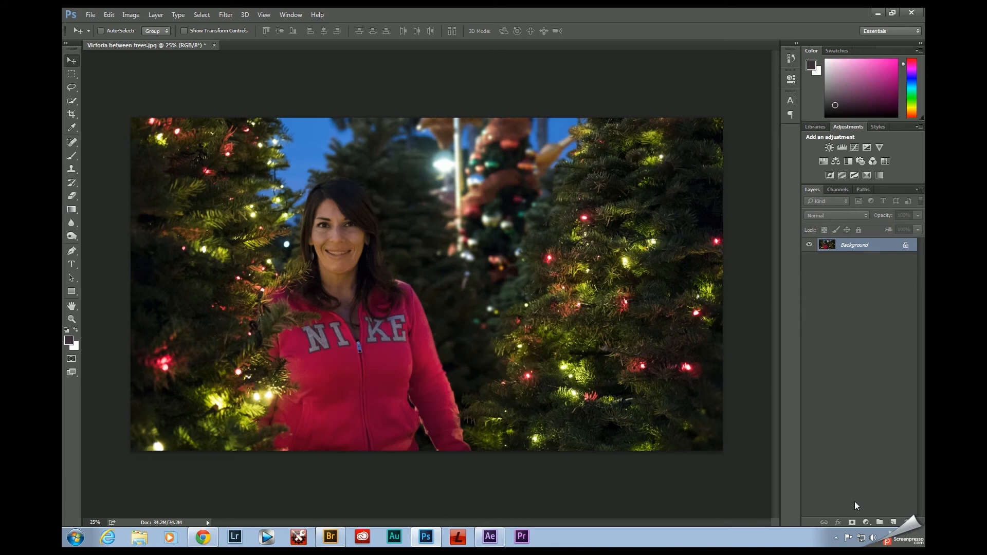
# Step: Duplicate the Background layer and fill the copy with black in Normal mode at 100% opacity
pyautogui.hotkey('ctrl', 'j')
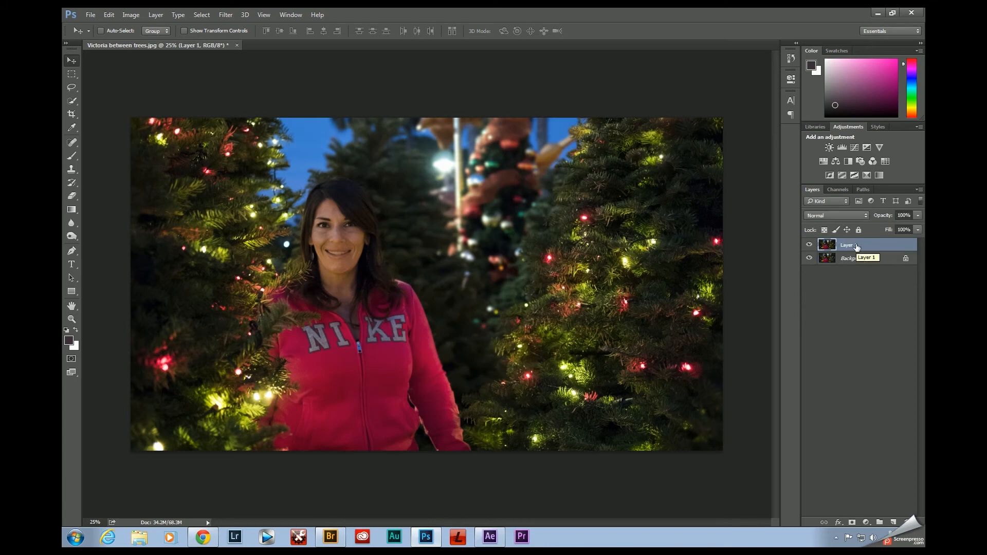
pyautogui.hotkey('shift', 'F5')
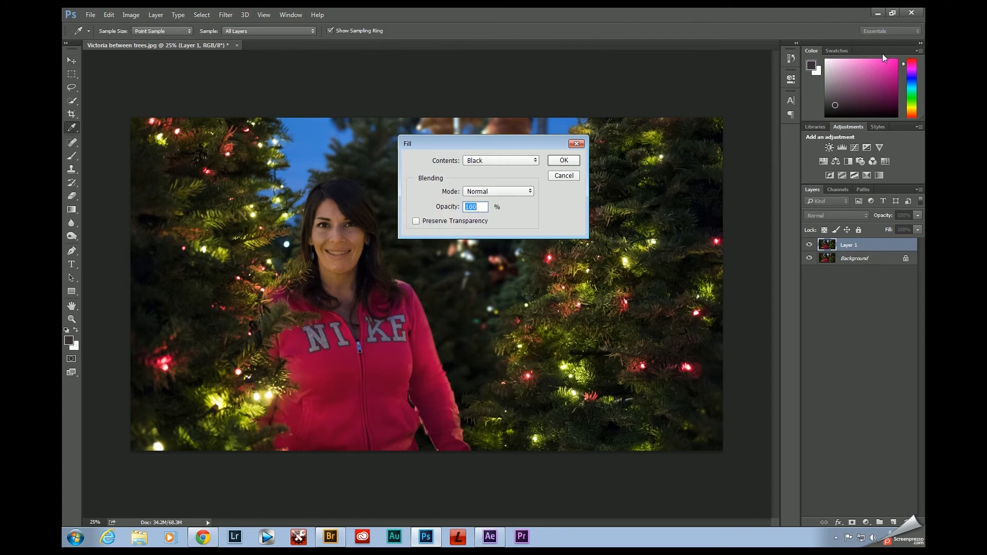
pyautogui.click(561, 160)
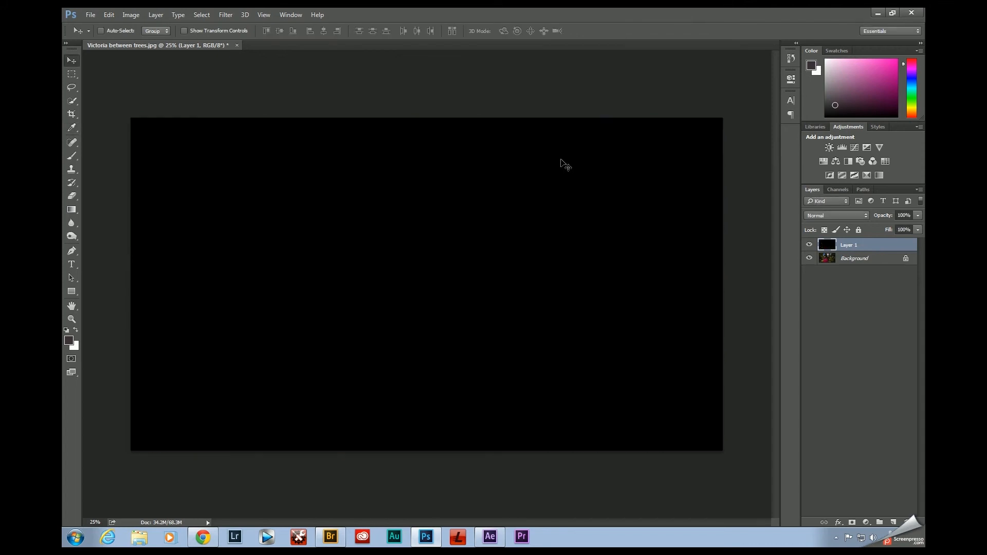
# Step: Reapply the last Lens Flare filter to the black layer and set the layer's blending mode to Screen
pyautogui.click(234, 15)
pyautogui.click(238, 28)
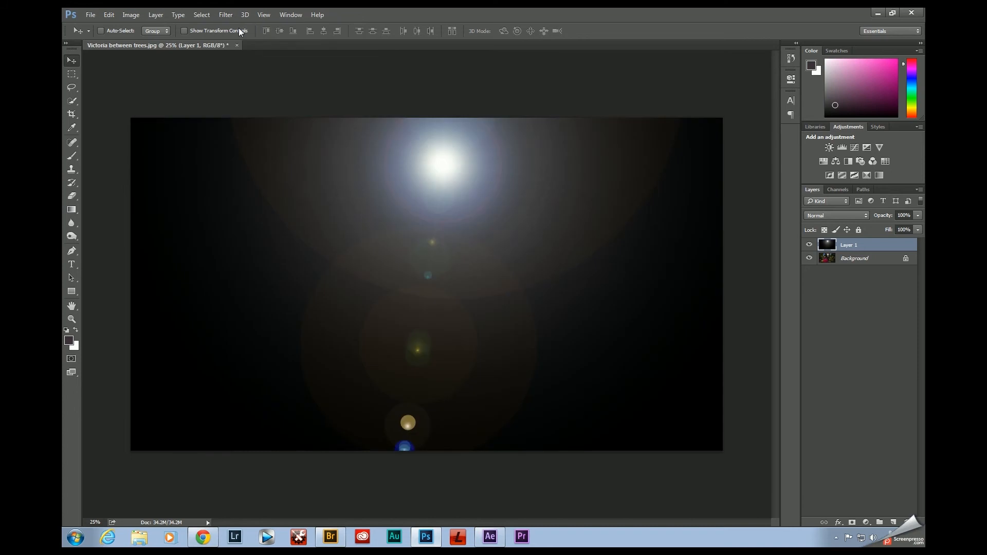
pyautogui.click(826, 214)
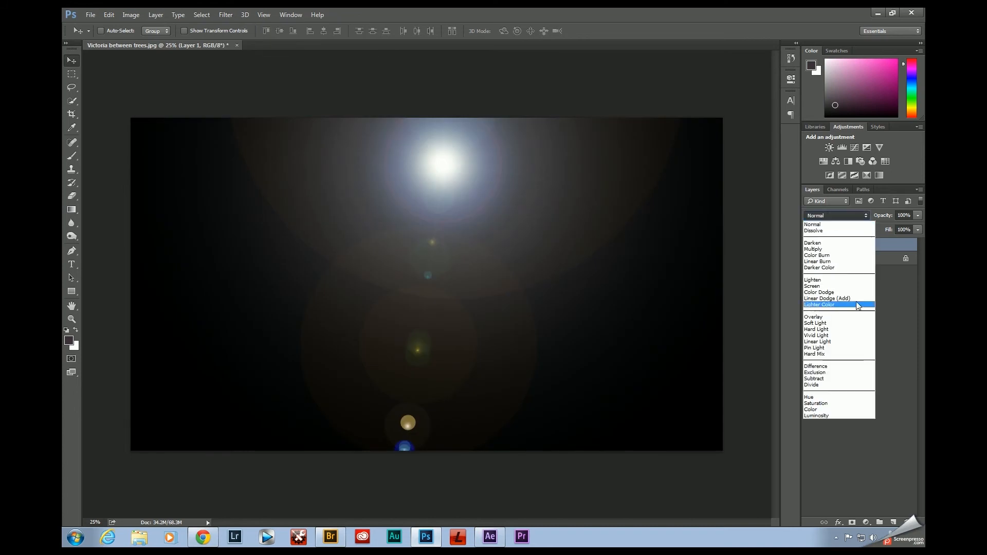
pyautogui.click(825, 286)
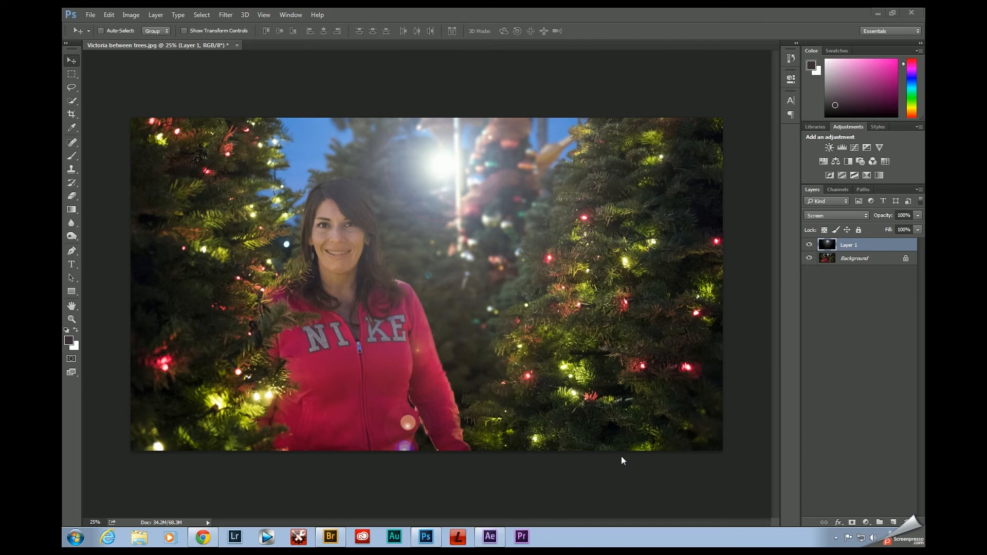
# Step: Switch to After Effects and create a white solid named OF above the photo in the composition
pyautogui.hotkey('alt', 'Tab')
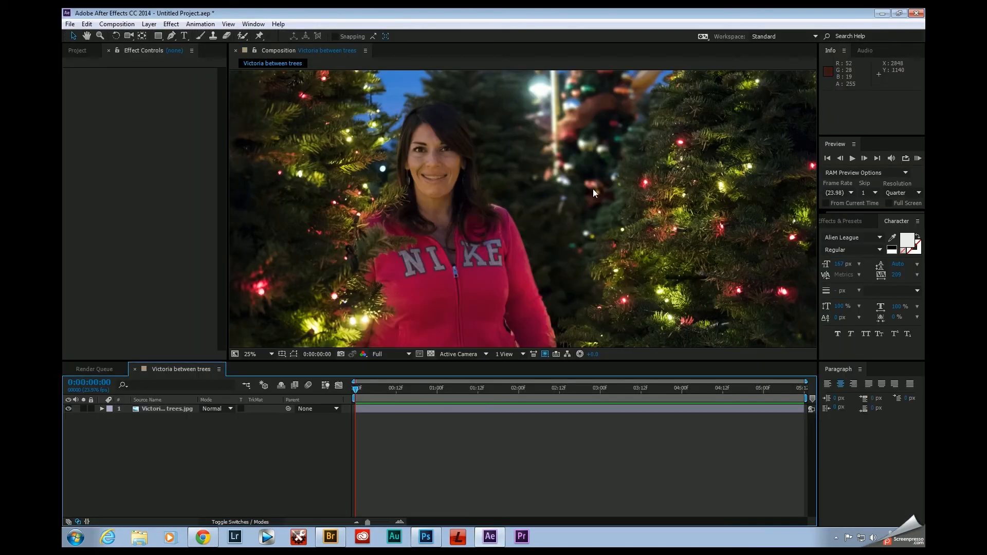
pyautogui.scroll(-1, 582, 208)
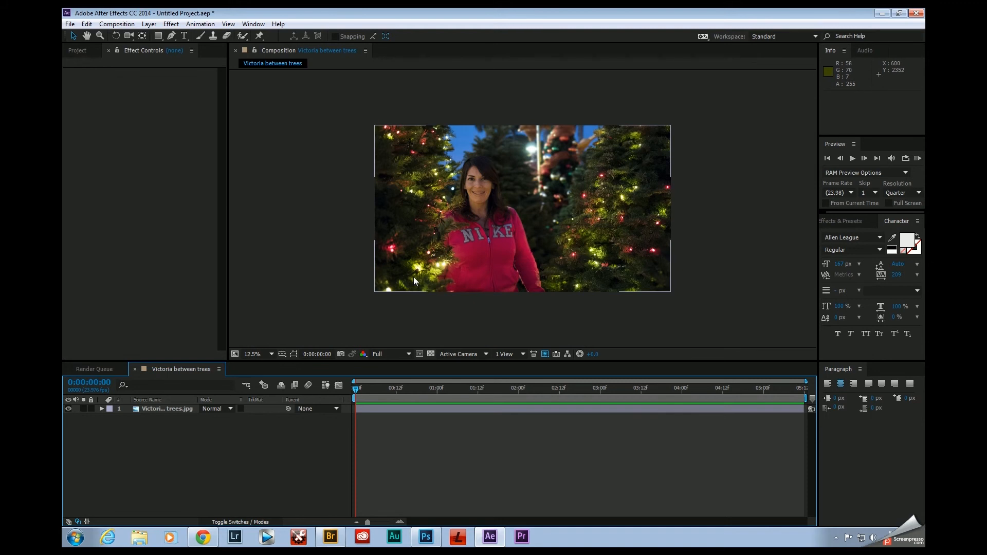
pyautogui.hotkey('ctrl', 'y')
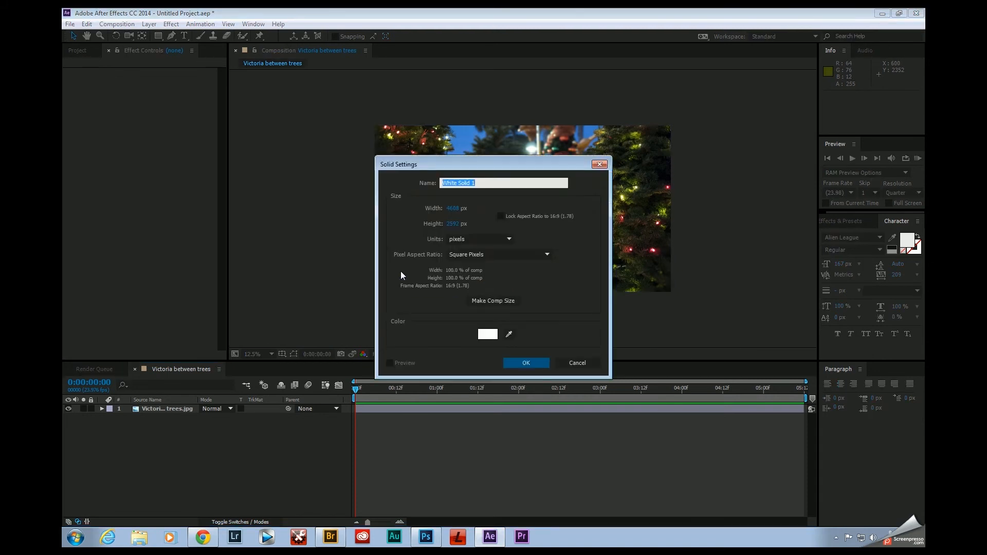
pyautogui.write('OF')
pyautogui.press('Return')
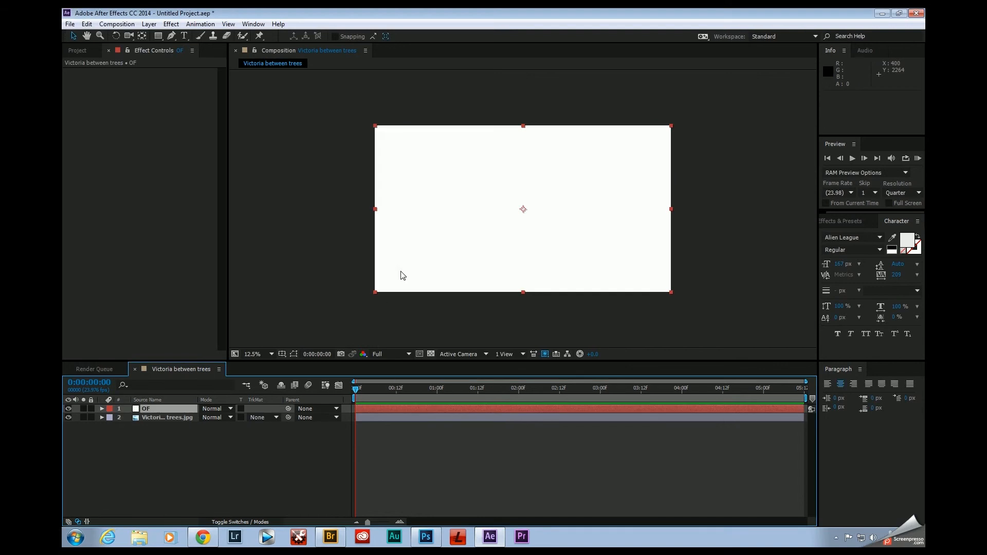
# Step: Apply Video Copilot's Optical Flares effect to the OF solid and choose the photo as its preview background layer
pyautogui.click(171, 25)
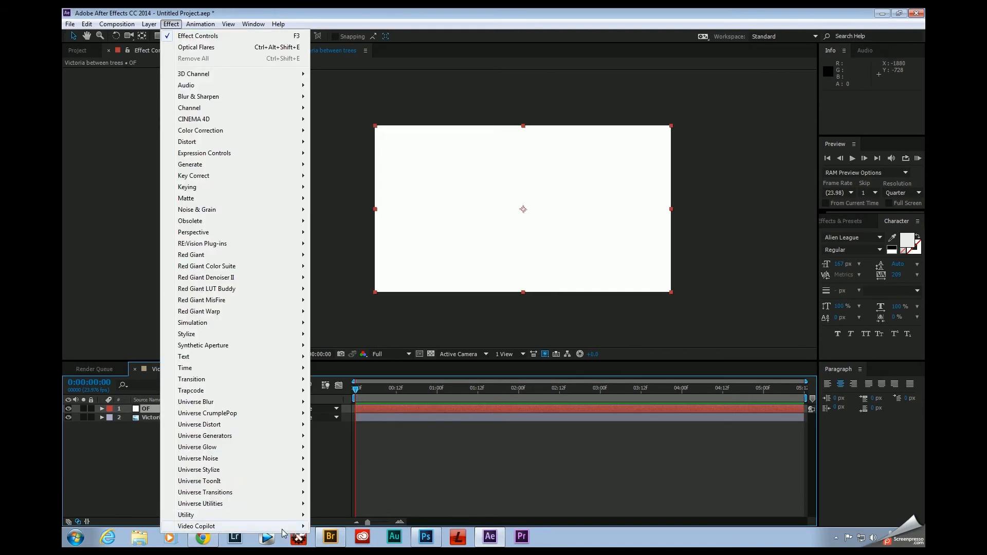
pyautogui.moveTo(257, 525)
pyautogui.click(336, 517)
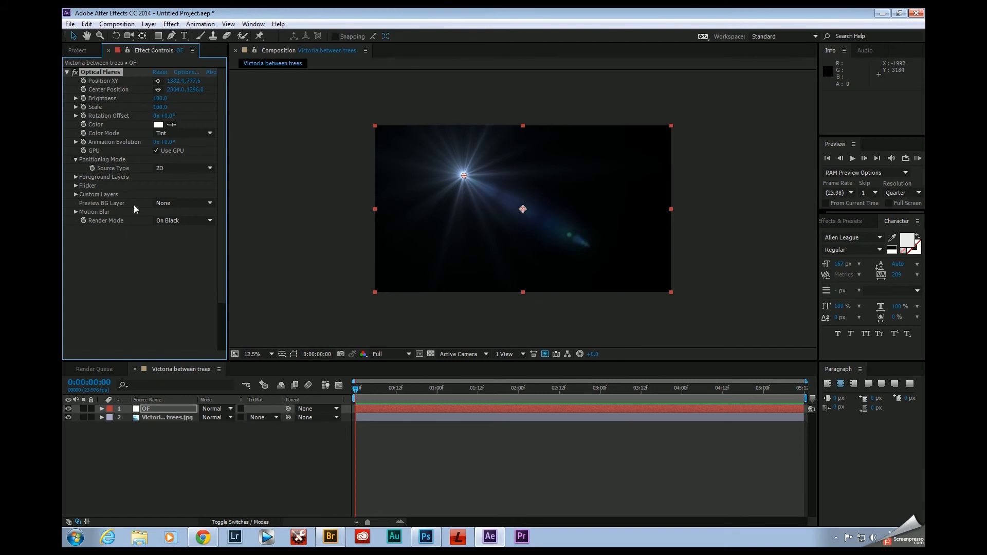
pyautogui.click(181, 202)
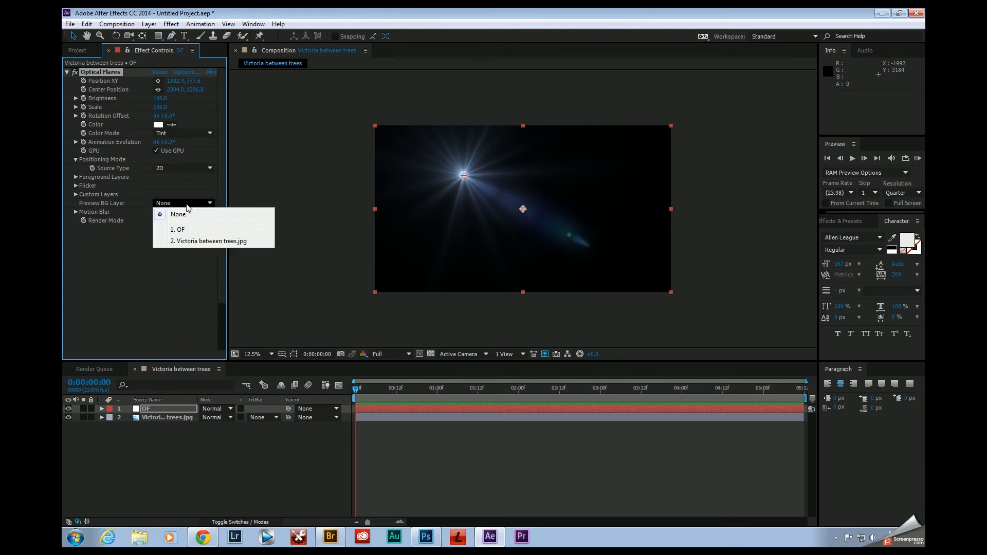
pyautogui.click(200, 241)
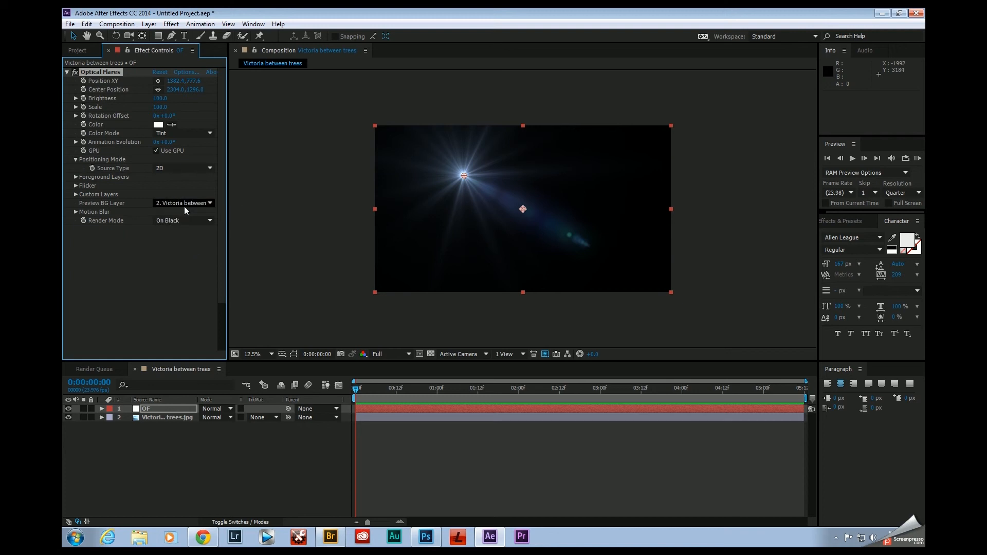
# Step: Open the Optical Flares options at full size, show the background photo and place the preview flare on the lamp at about 52.7, 14.9
pyautogui.click(182, 72)
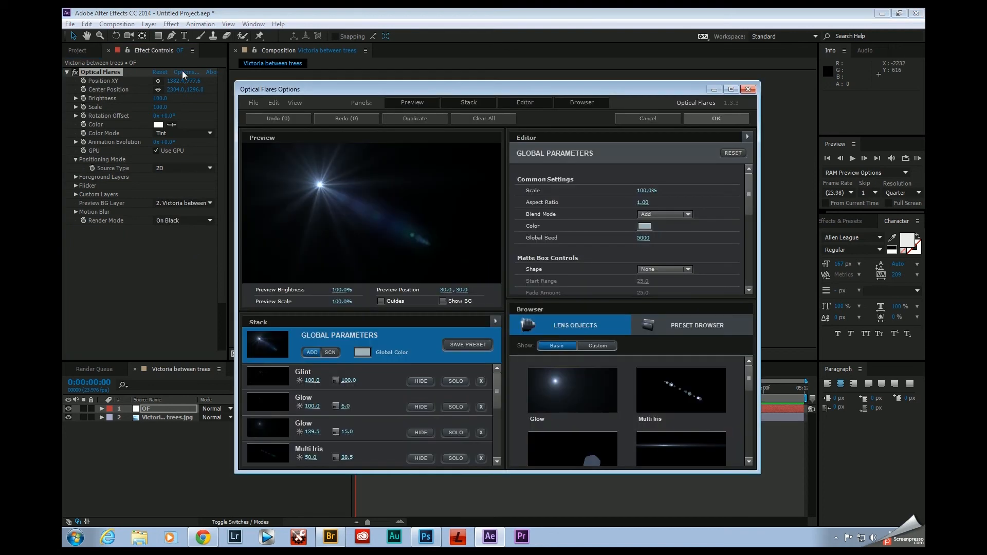
pyautogui.click(731, 90)
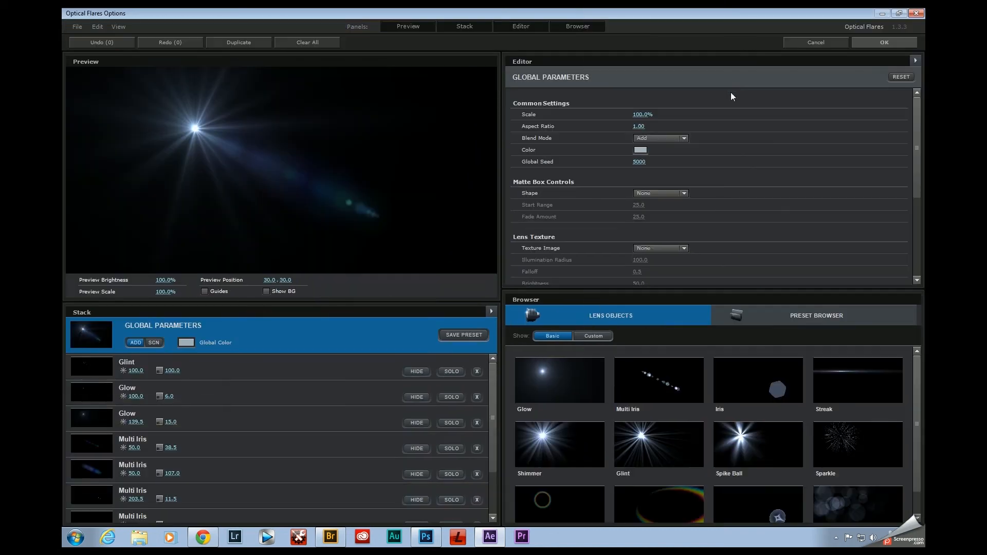
pyautogui.click(265, 291)
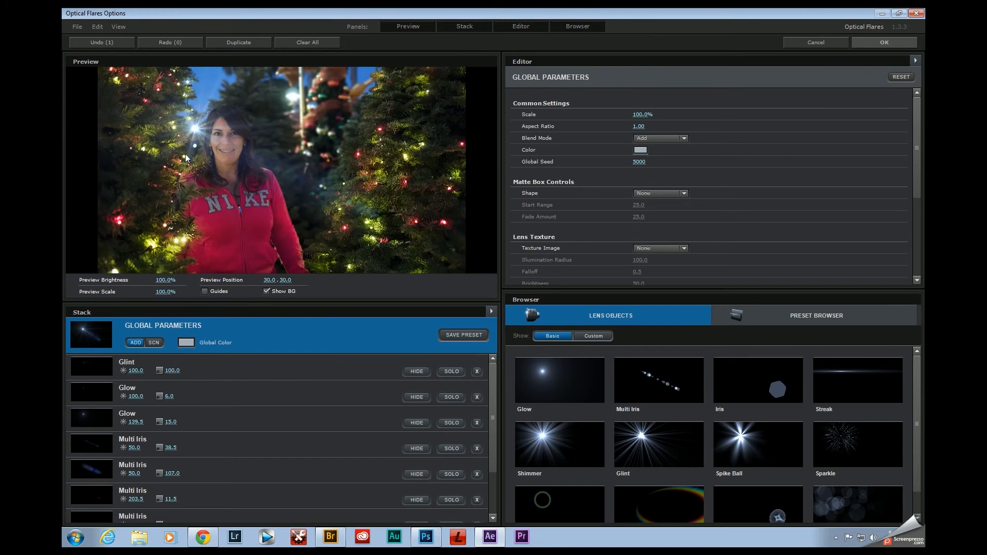
pyautogui.moveTo(194, 129); pyautogui.dragTo(293, 97)
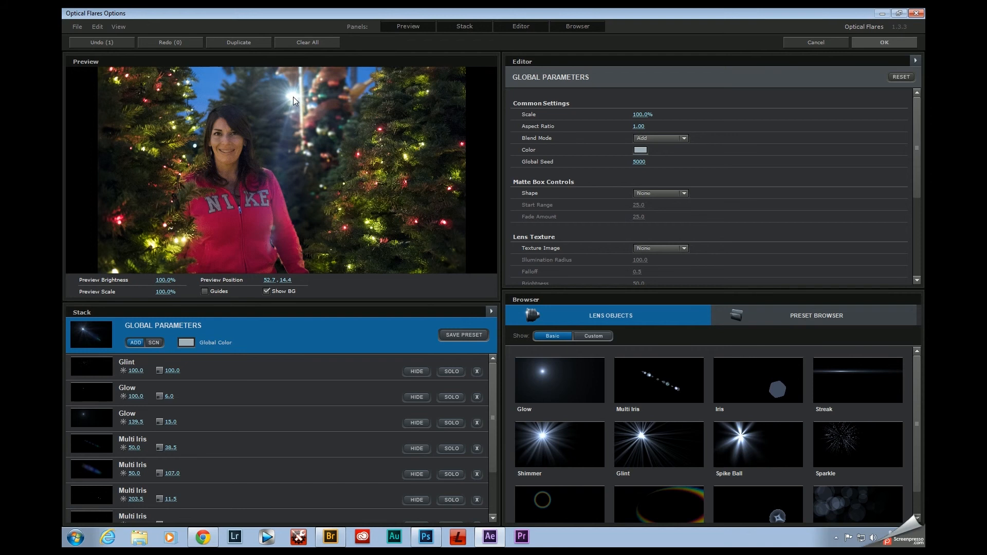
# Step: Load the Blue Digital preset from the Natural Flares folder and accept the flare options
pyautogui.click(816, 315)
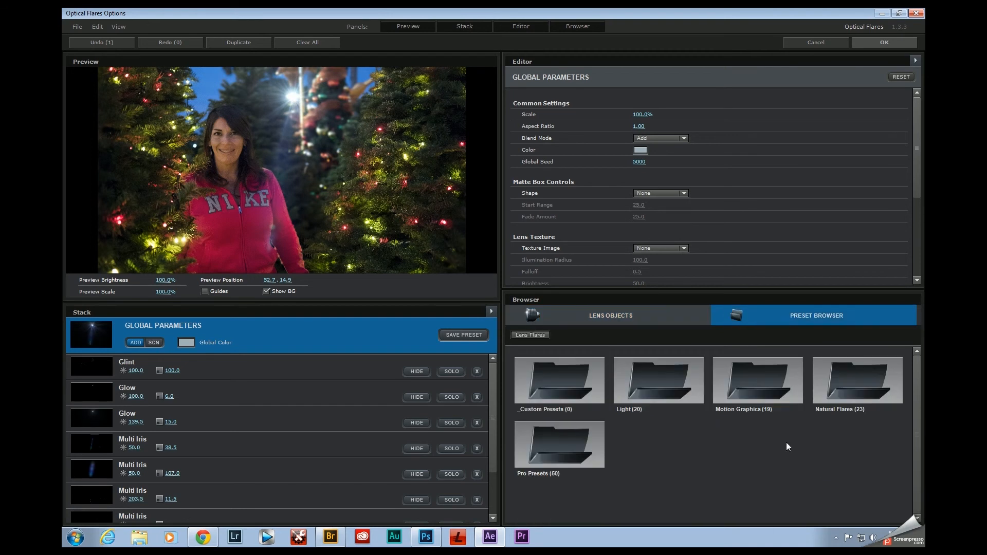
pyautogui.click(831, 402)
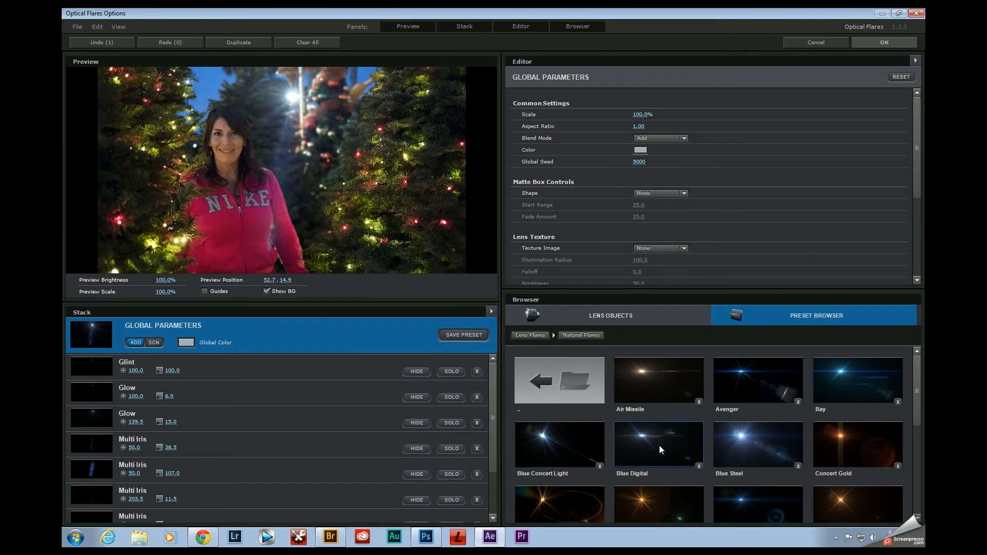
pyautogui.click(642, 438)
pyautogui.click(894, 44)
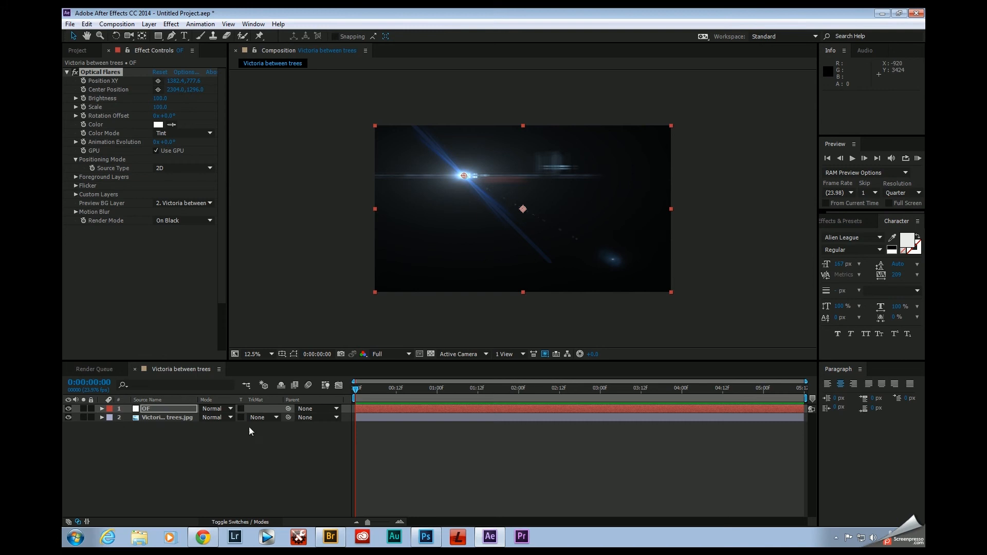
# Step: Set the OF layer's blending mode to Screen and position its flare on the bright lamp at about 2422, 354
pyautogui.click(211, 409)
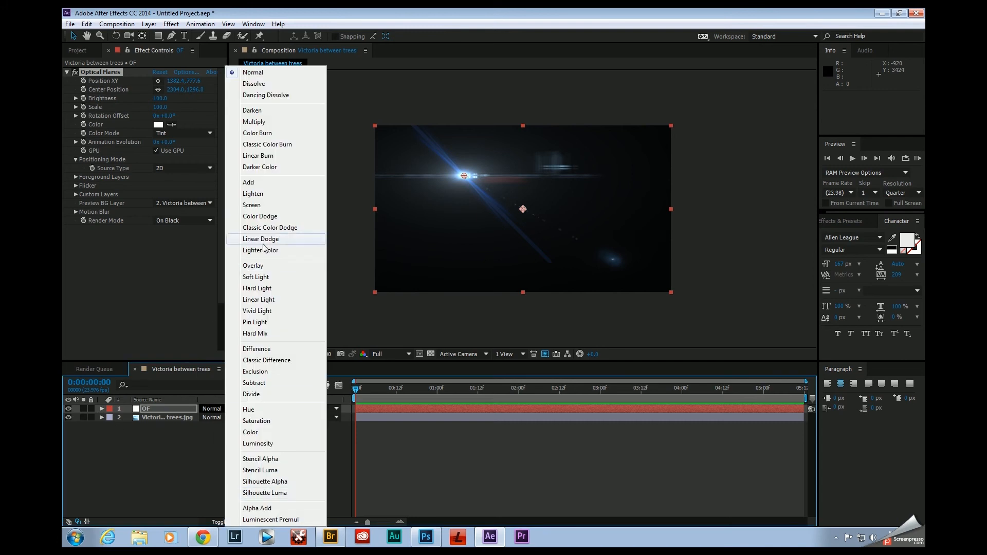
pyautogui.click(251, 205)
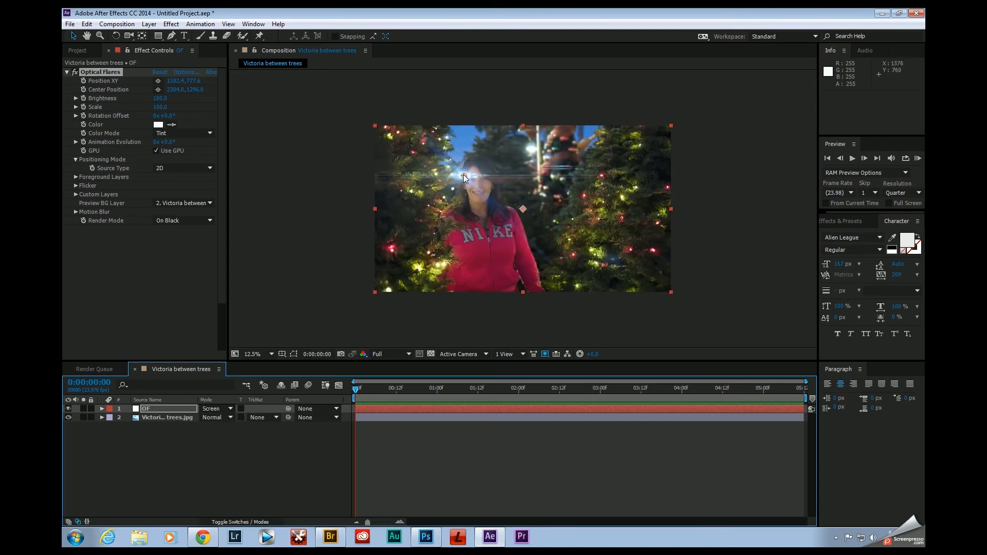
pyautogui.moveTo(463, 175); pyautogui.dragTo(531, 149)
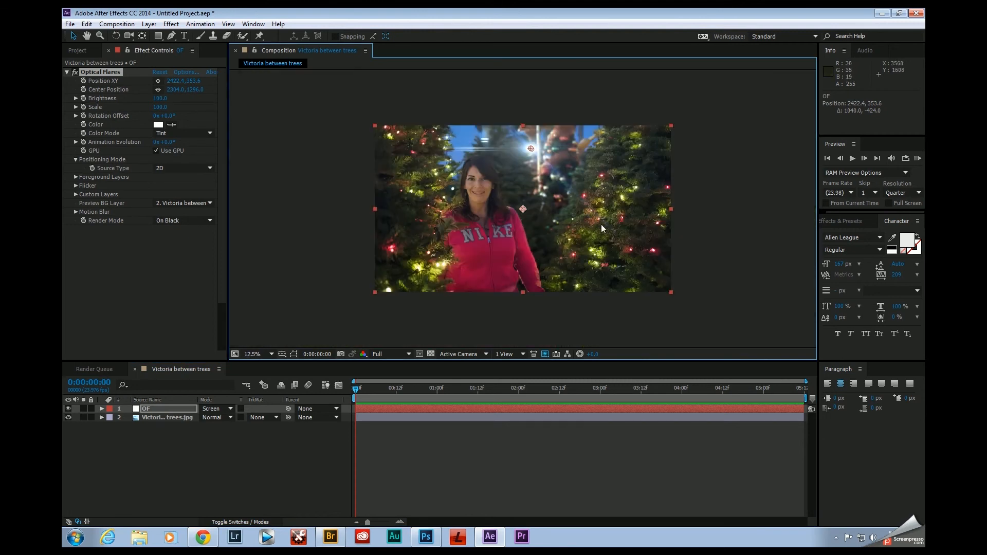
pyautogui.press('.')
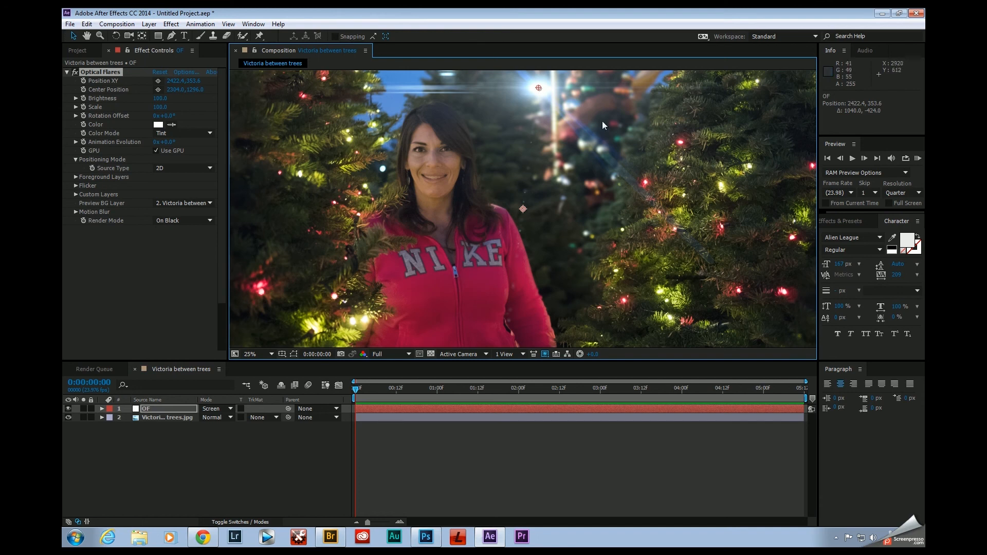
pyautogui.press(',')
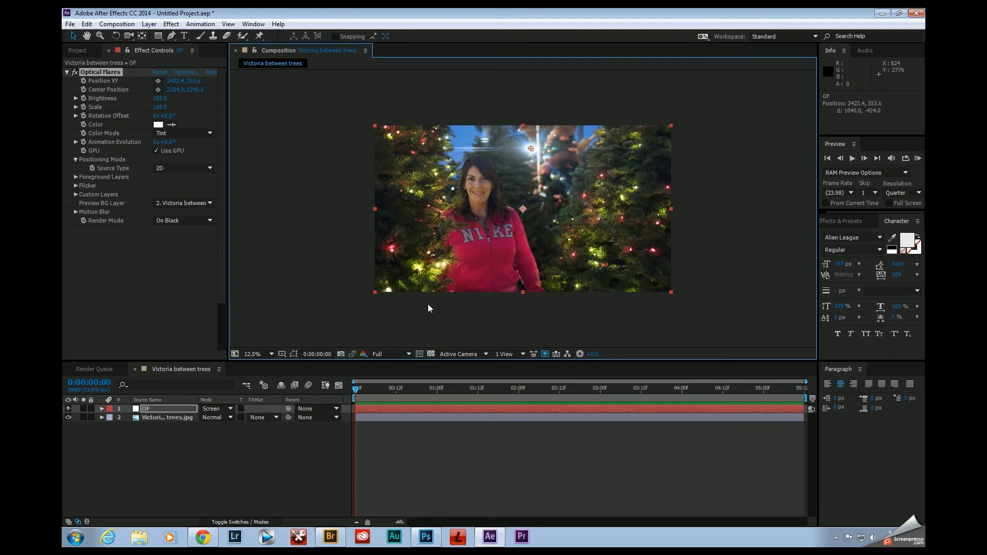
# Step: Save the current frame as a layered Photoshop file with "OF tutorial" appended to its default name, and switch to Photoshop
pyautogui.click(109, 26)
pyautogui.moveTo(229, 173)
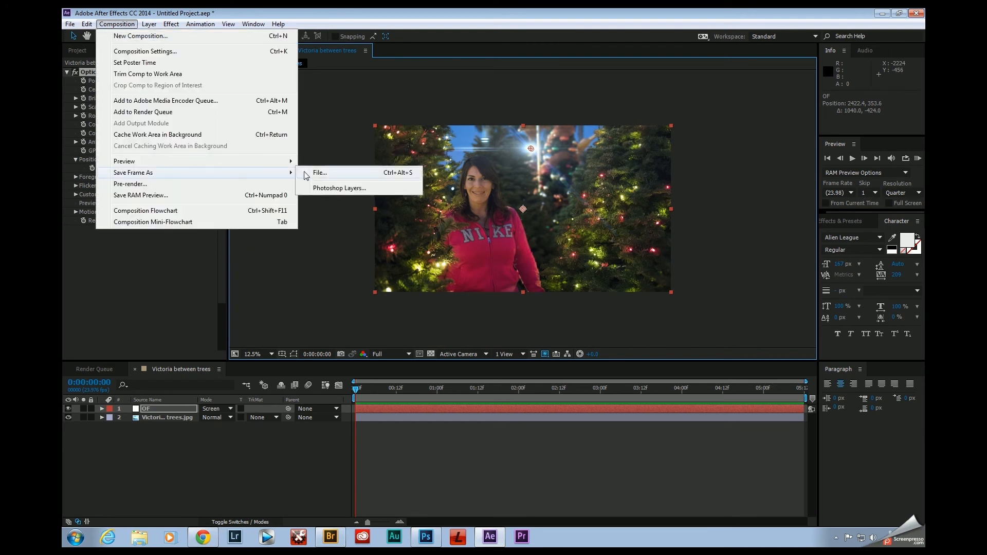
pyautogui.click(367, 190)
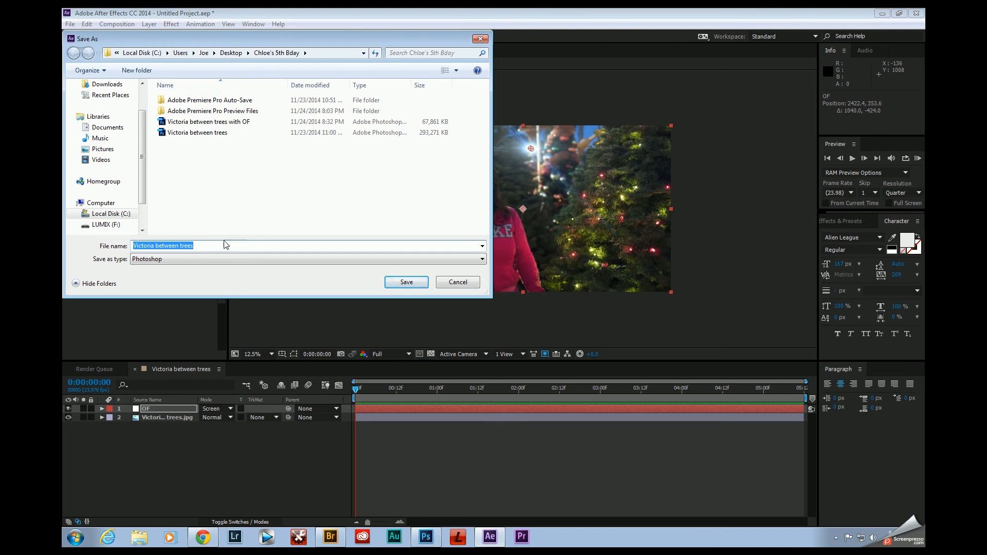
pyautogui.click(213, 248)
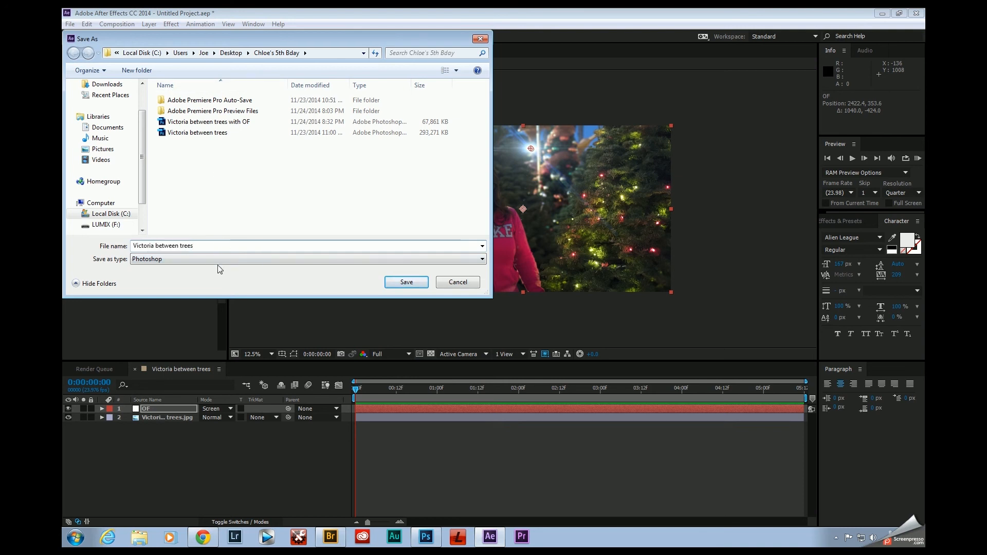
pyautogui.write('OF tutorial')
pyautogui.press('Return')
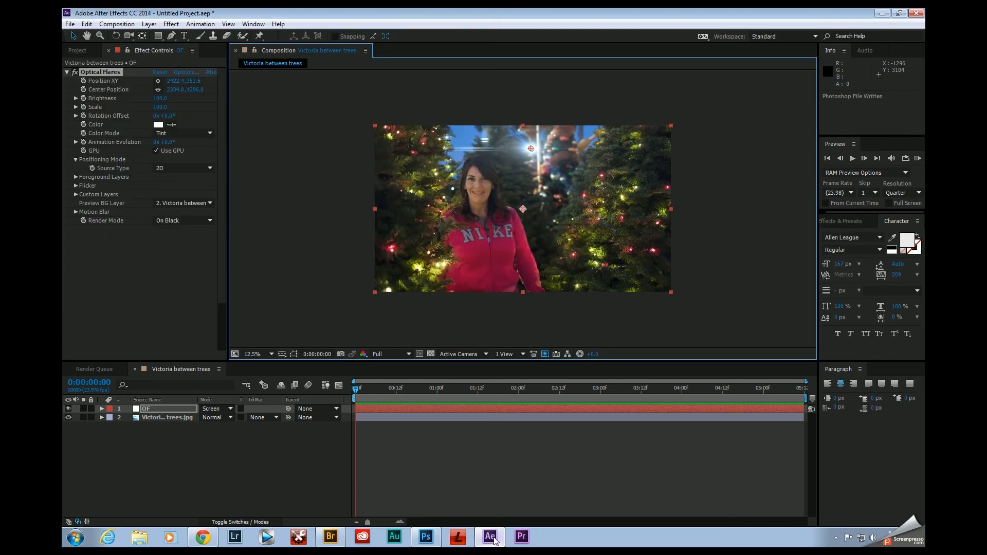
pyautogui.click(425, 536)
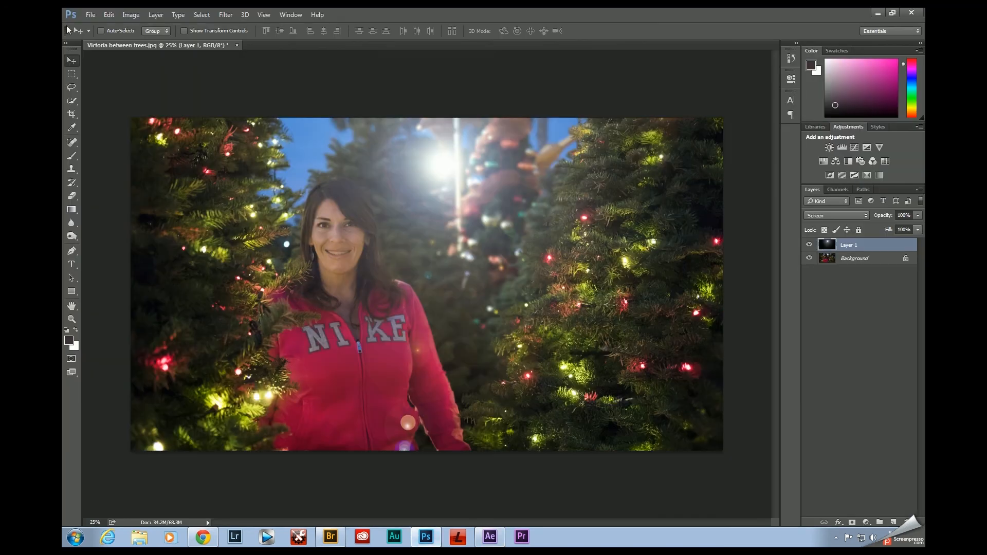
pyautogui.click(101, 15)
pyautogui.click(118, 55)
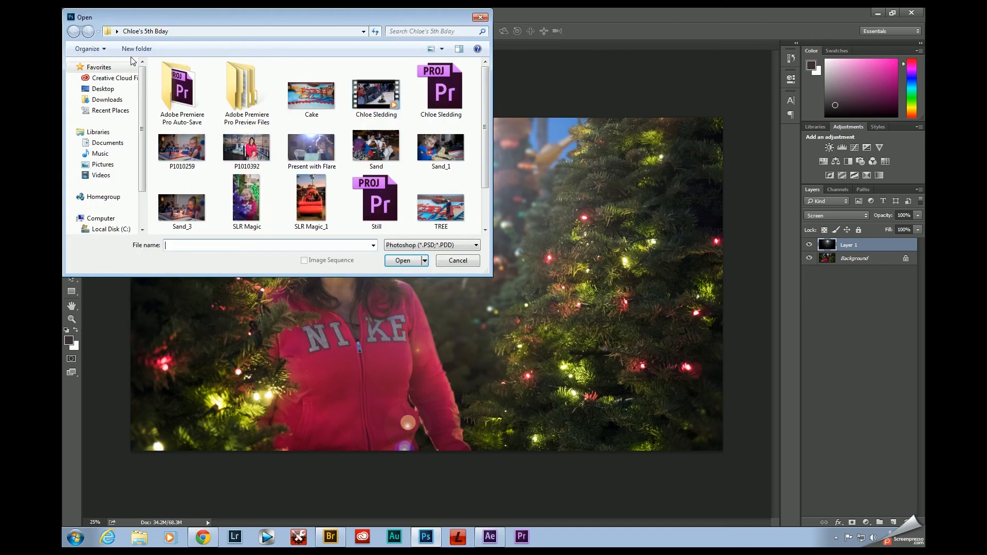
pyautogui.click(480, 17)
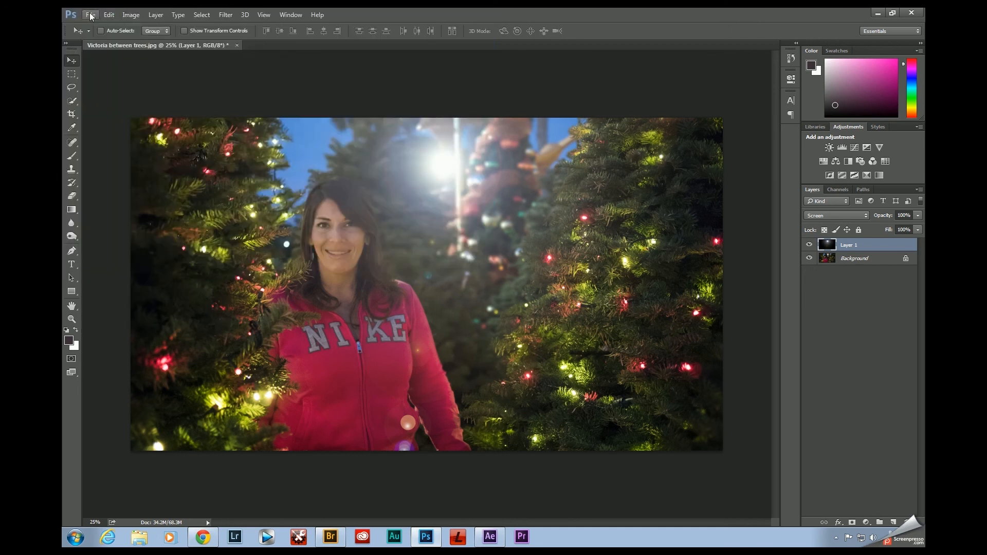
# Step: Open the exported "OF tutorial" PSD and toggle the OF layer's visibility off and on to compare the photo with and without the flare
pyautogui.click(90, 15)
pyautogui.click(101, 36)
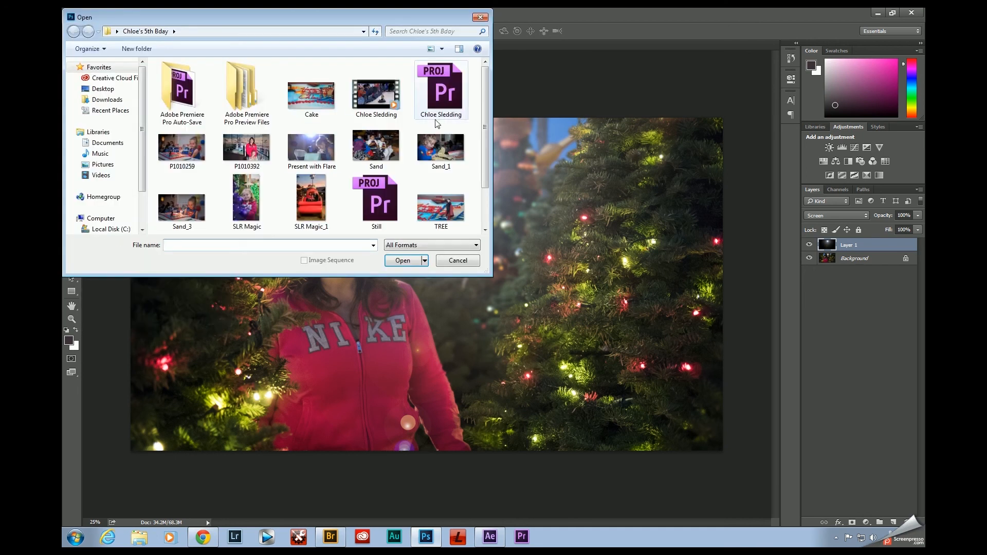
pyautogui.scroll(-3, 482, 117)
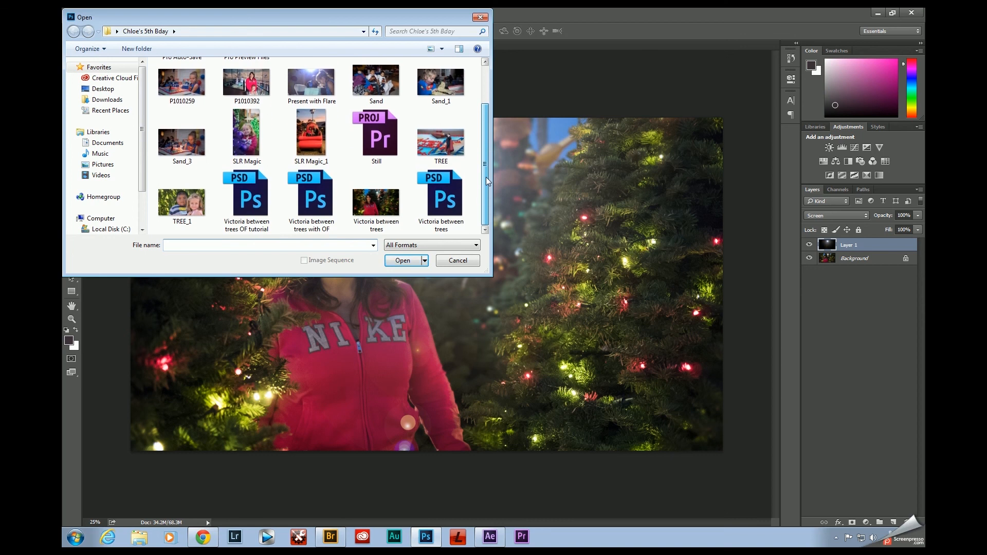
pyautogui.click(247, 198)
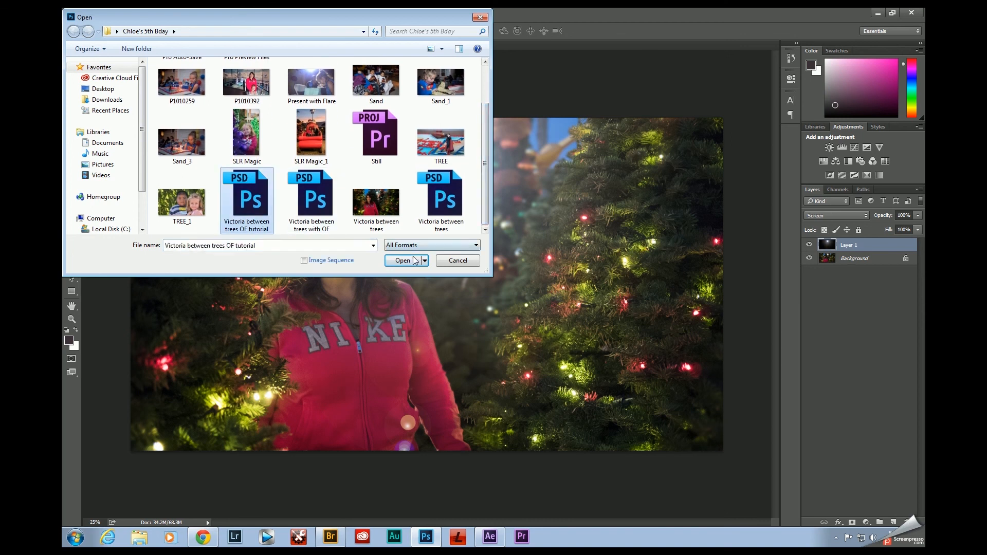
pyautogui.click(411, 260)
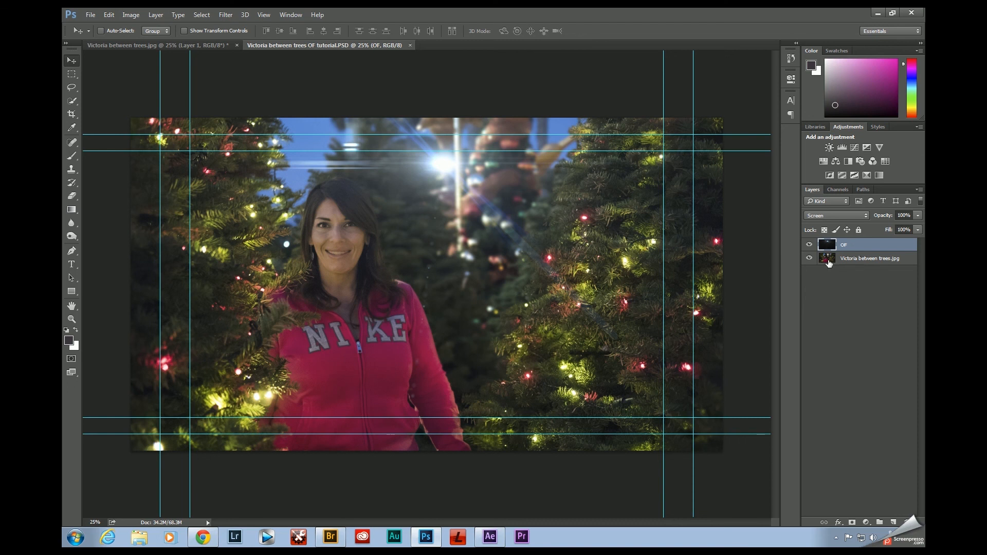
pyautogui.click(808, 246)
pyautogui.click(808, 245)
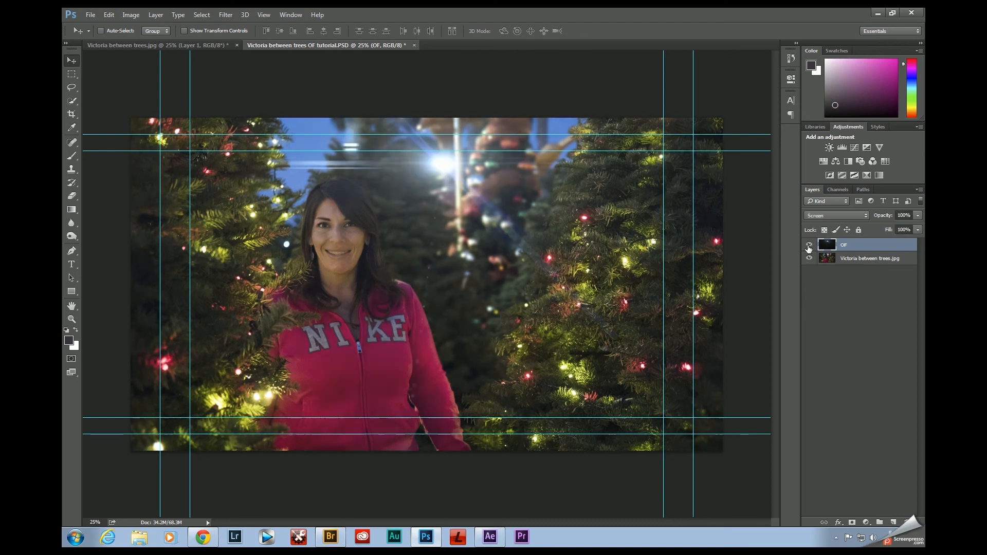